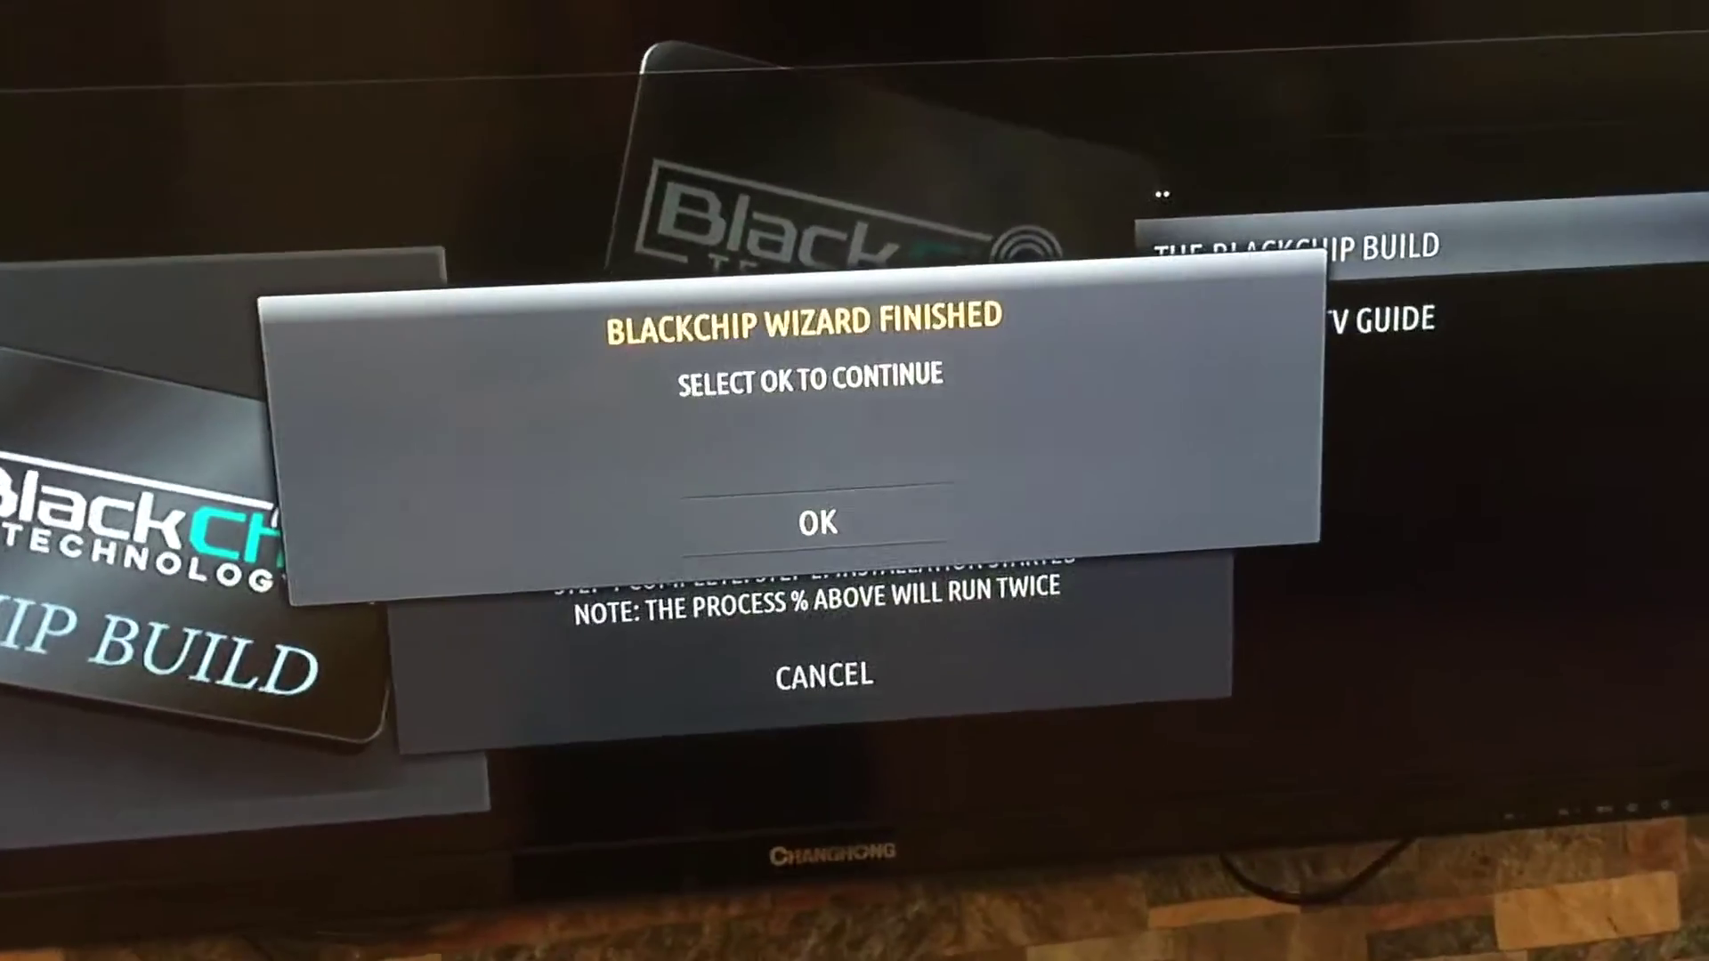
Dismiss the 'BlackChip Wizard Finished' message and highlight LATER on the reboot prompt
{"action": "key", "text": "Down"}
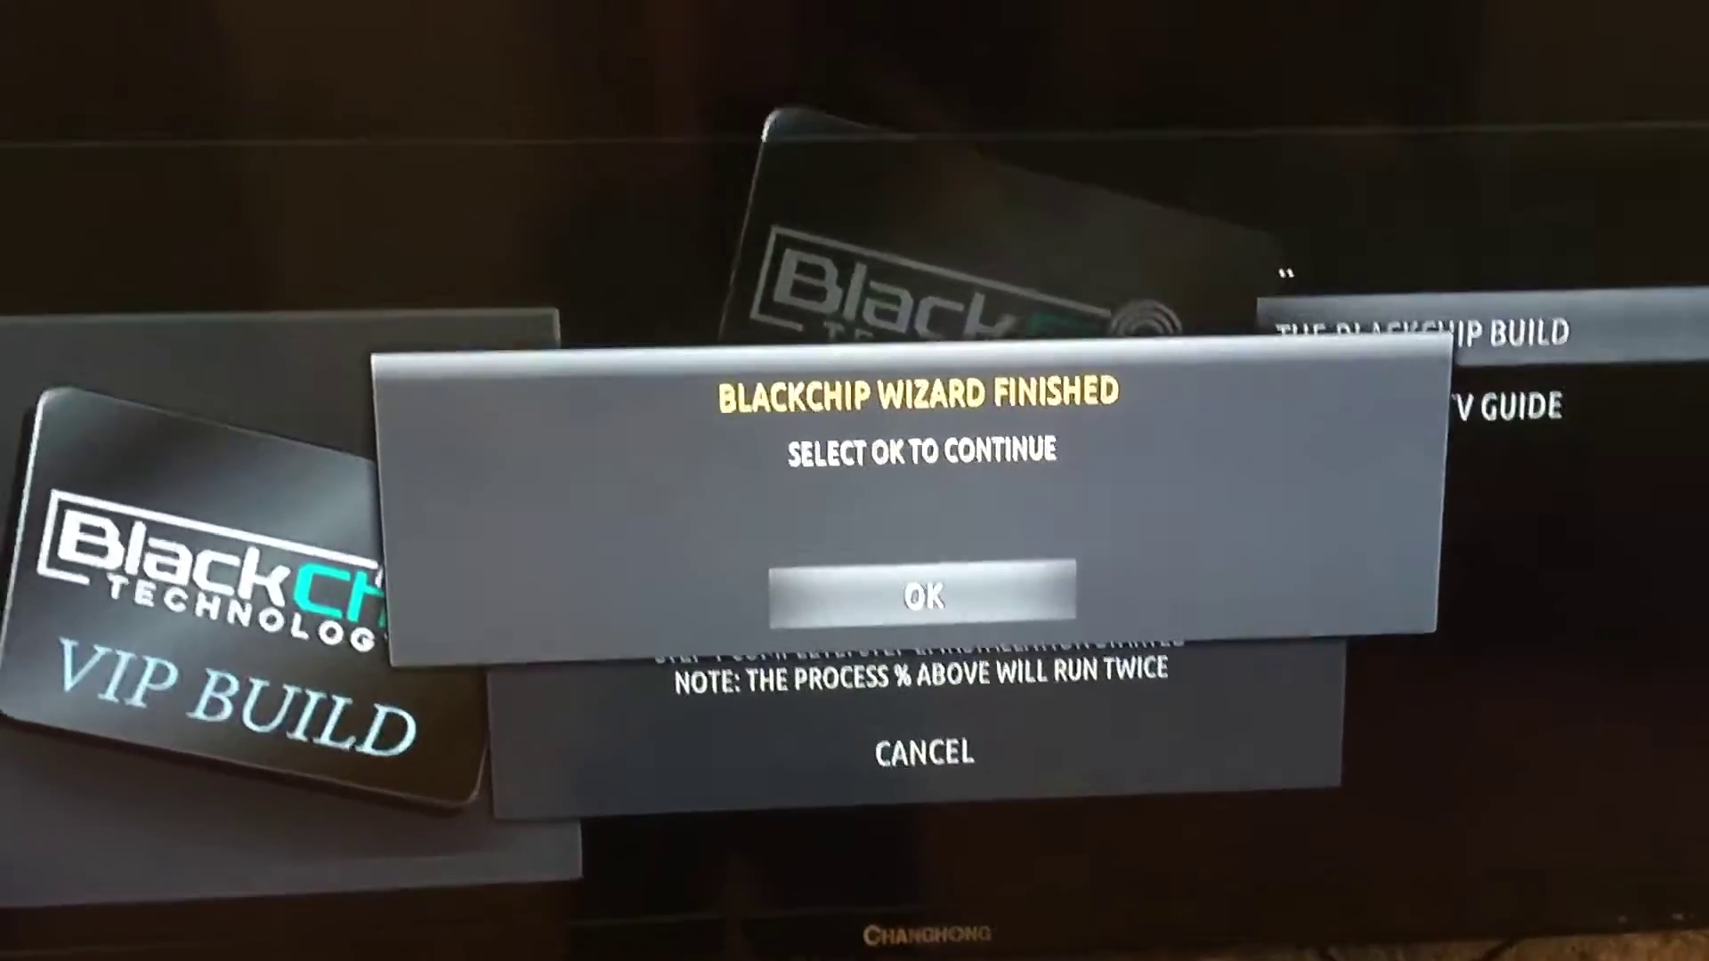
{"action": "key", "text": "Return"}
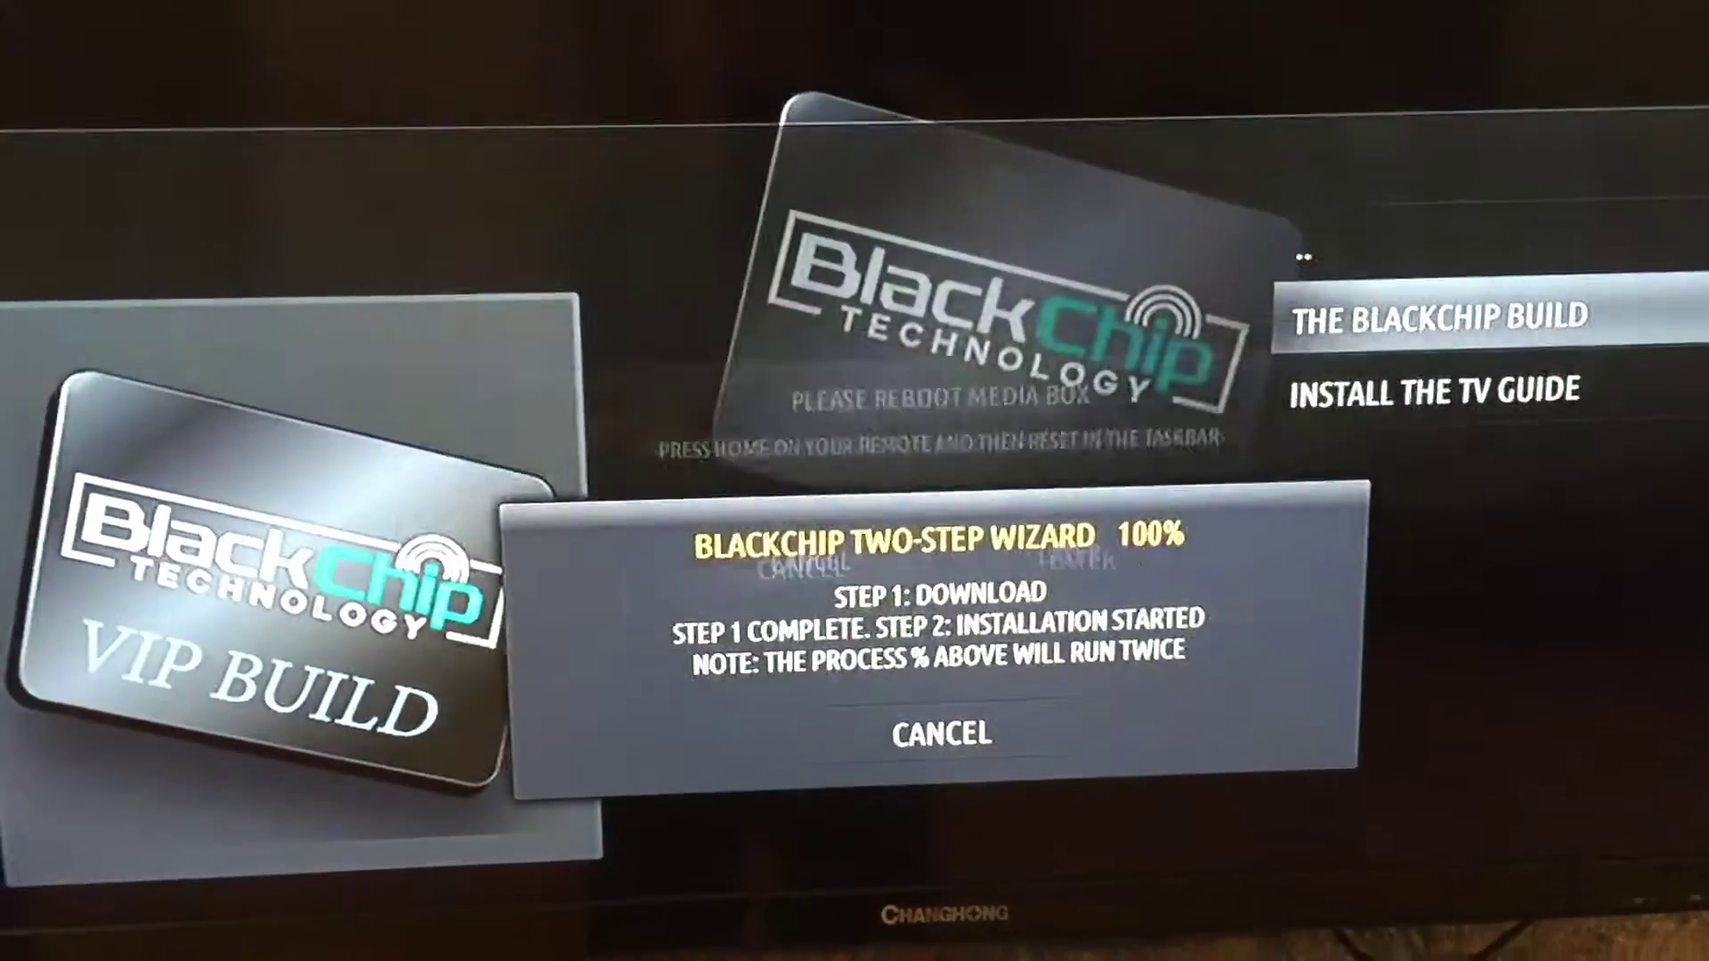
{"action": "key", "text": "Right"}
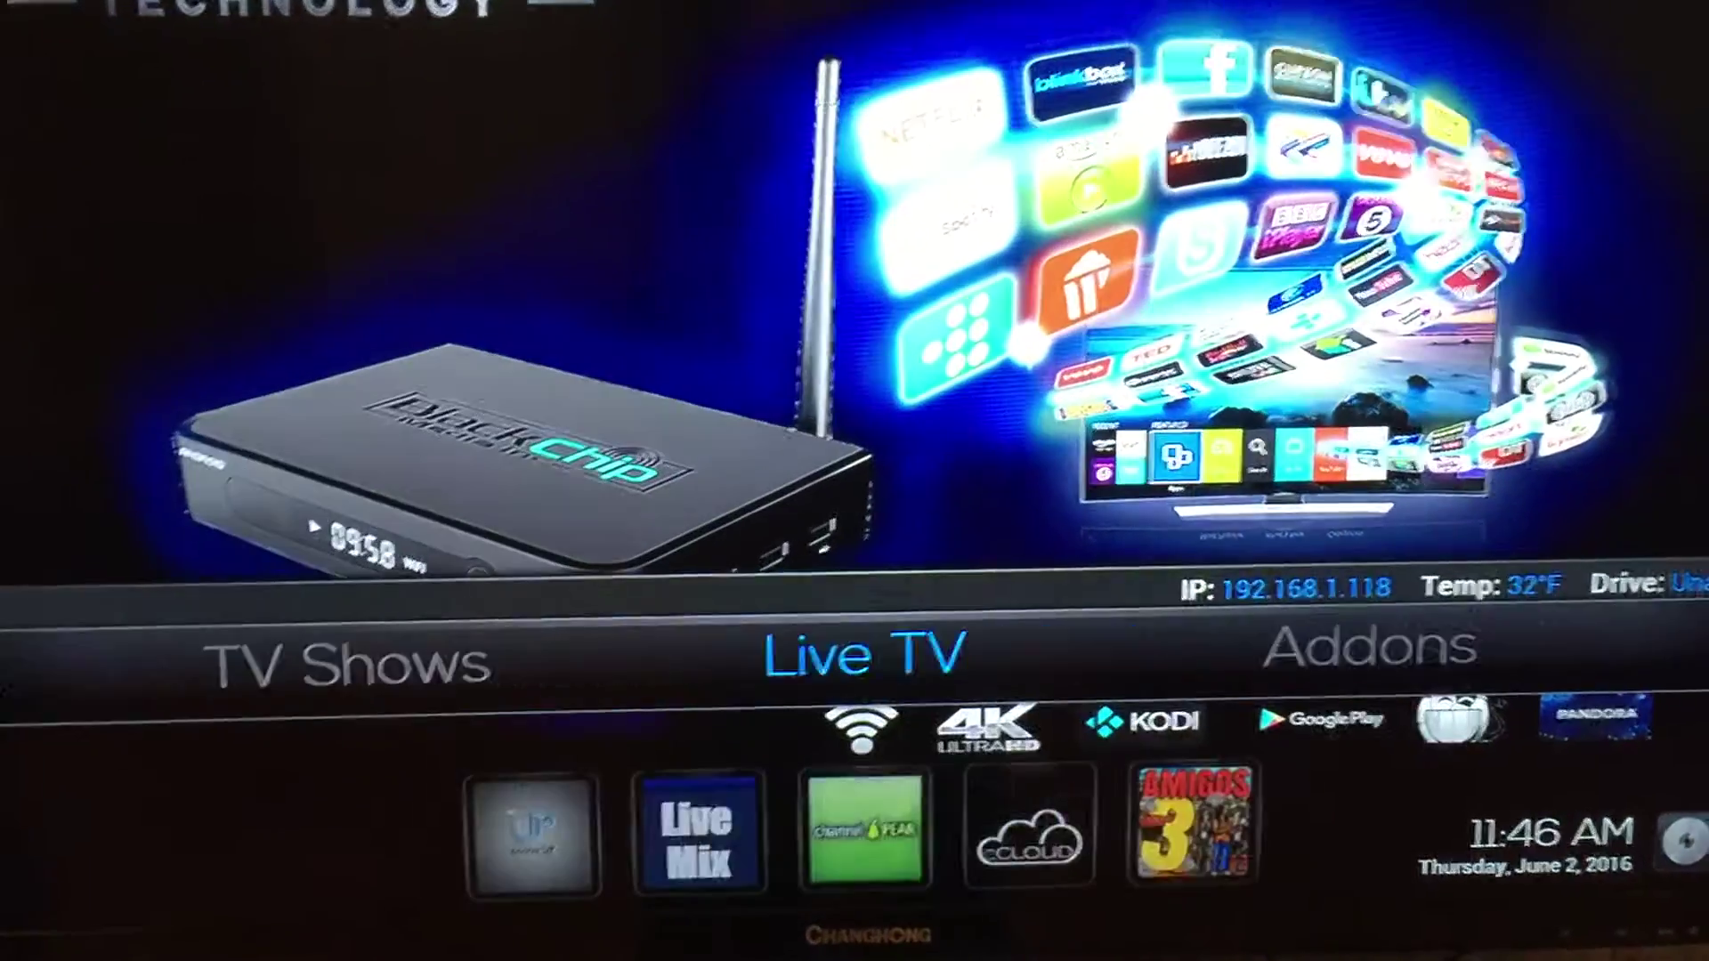
{"action": "key", "text": "Right"}
{"action": "key", "text": "Left"}
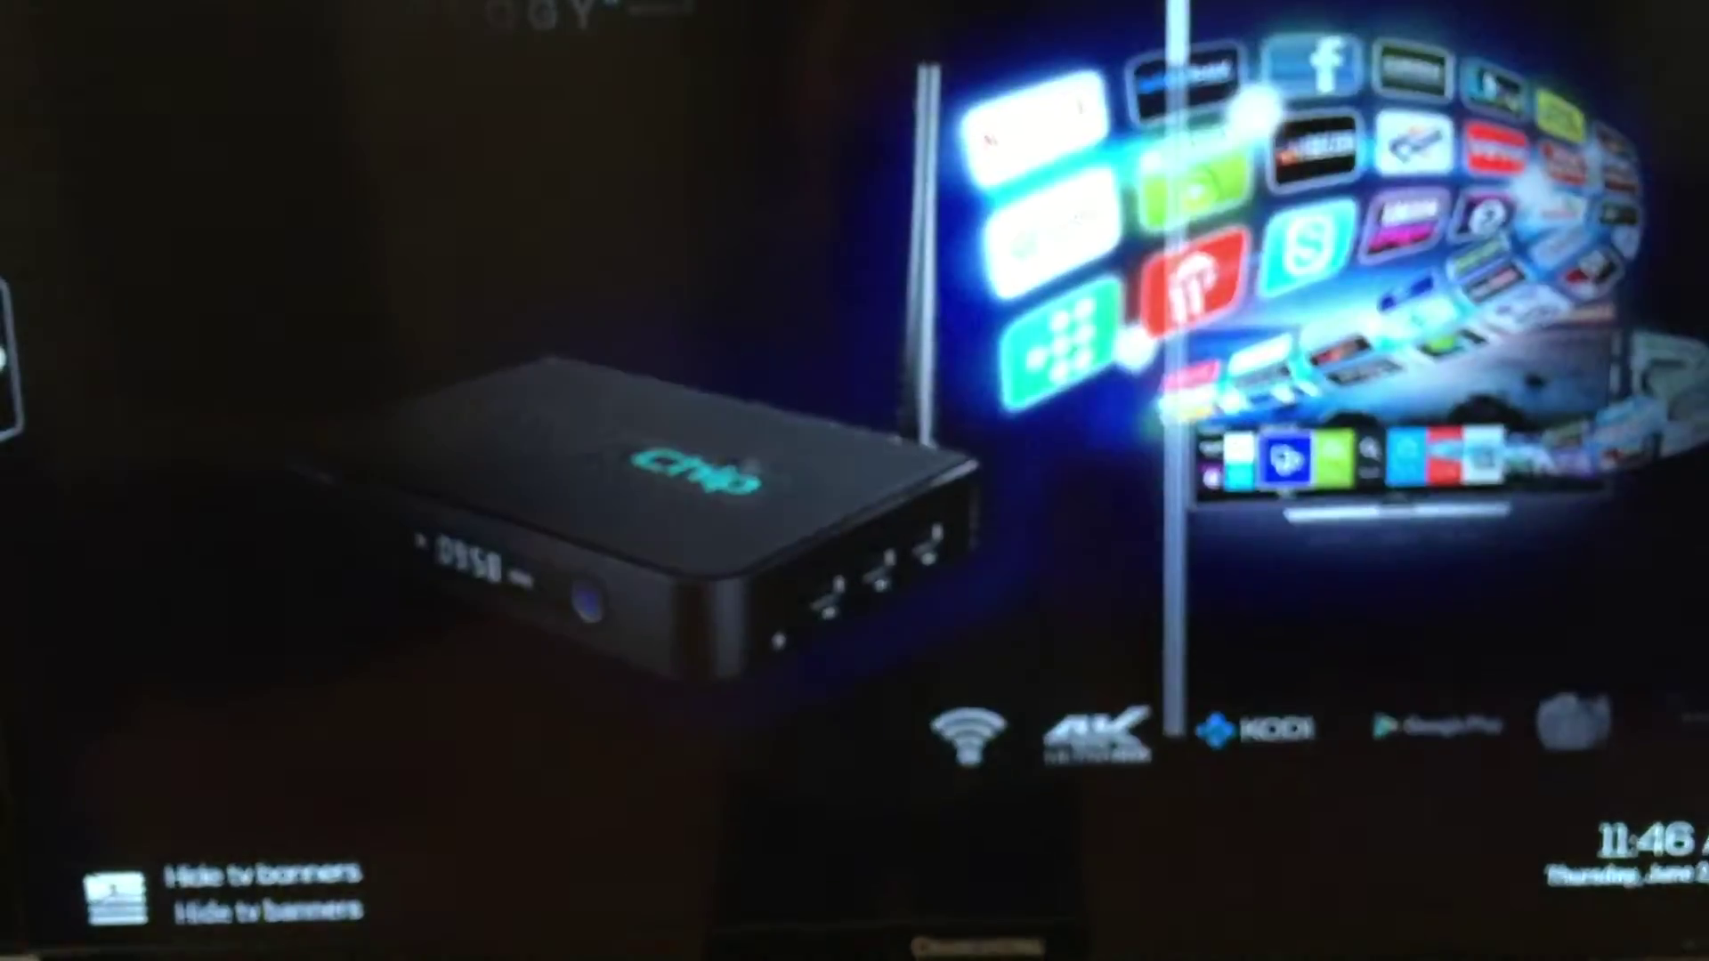
{"action": "key", "text": "BackSpace"}
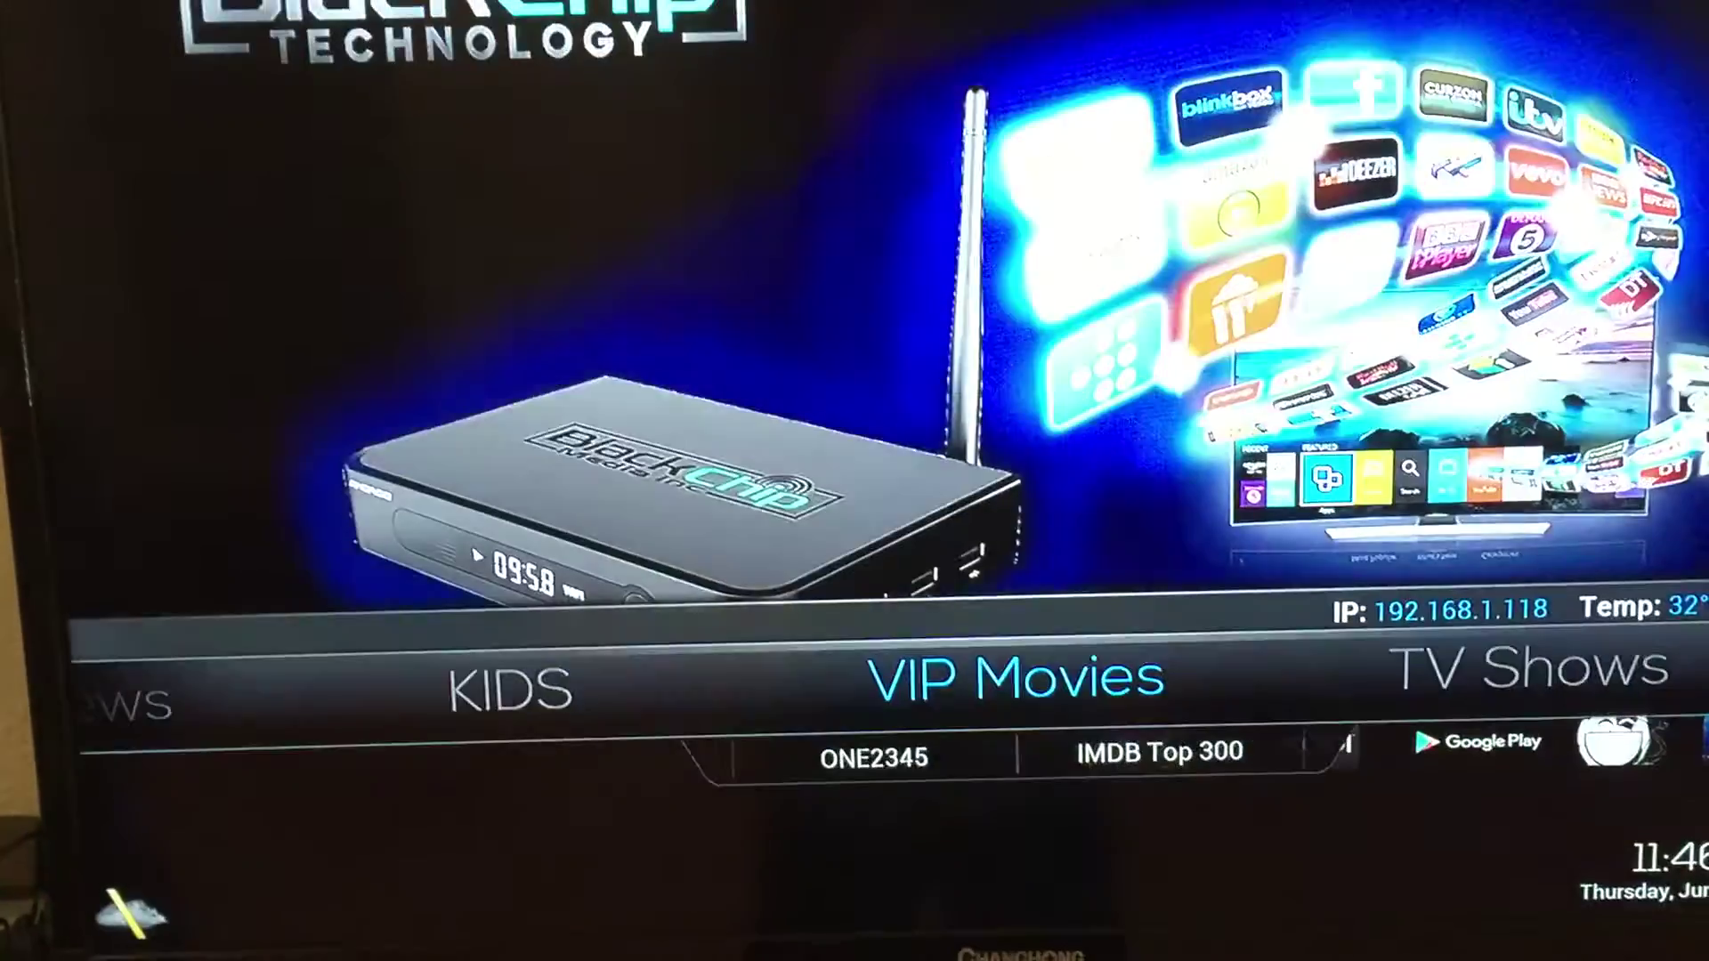
{"action": "key", "text": "Right"}
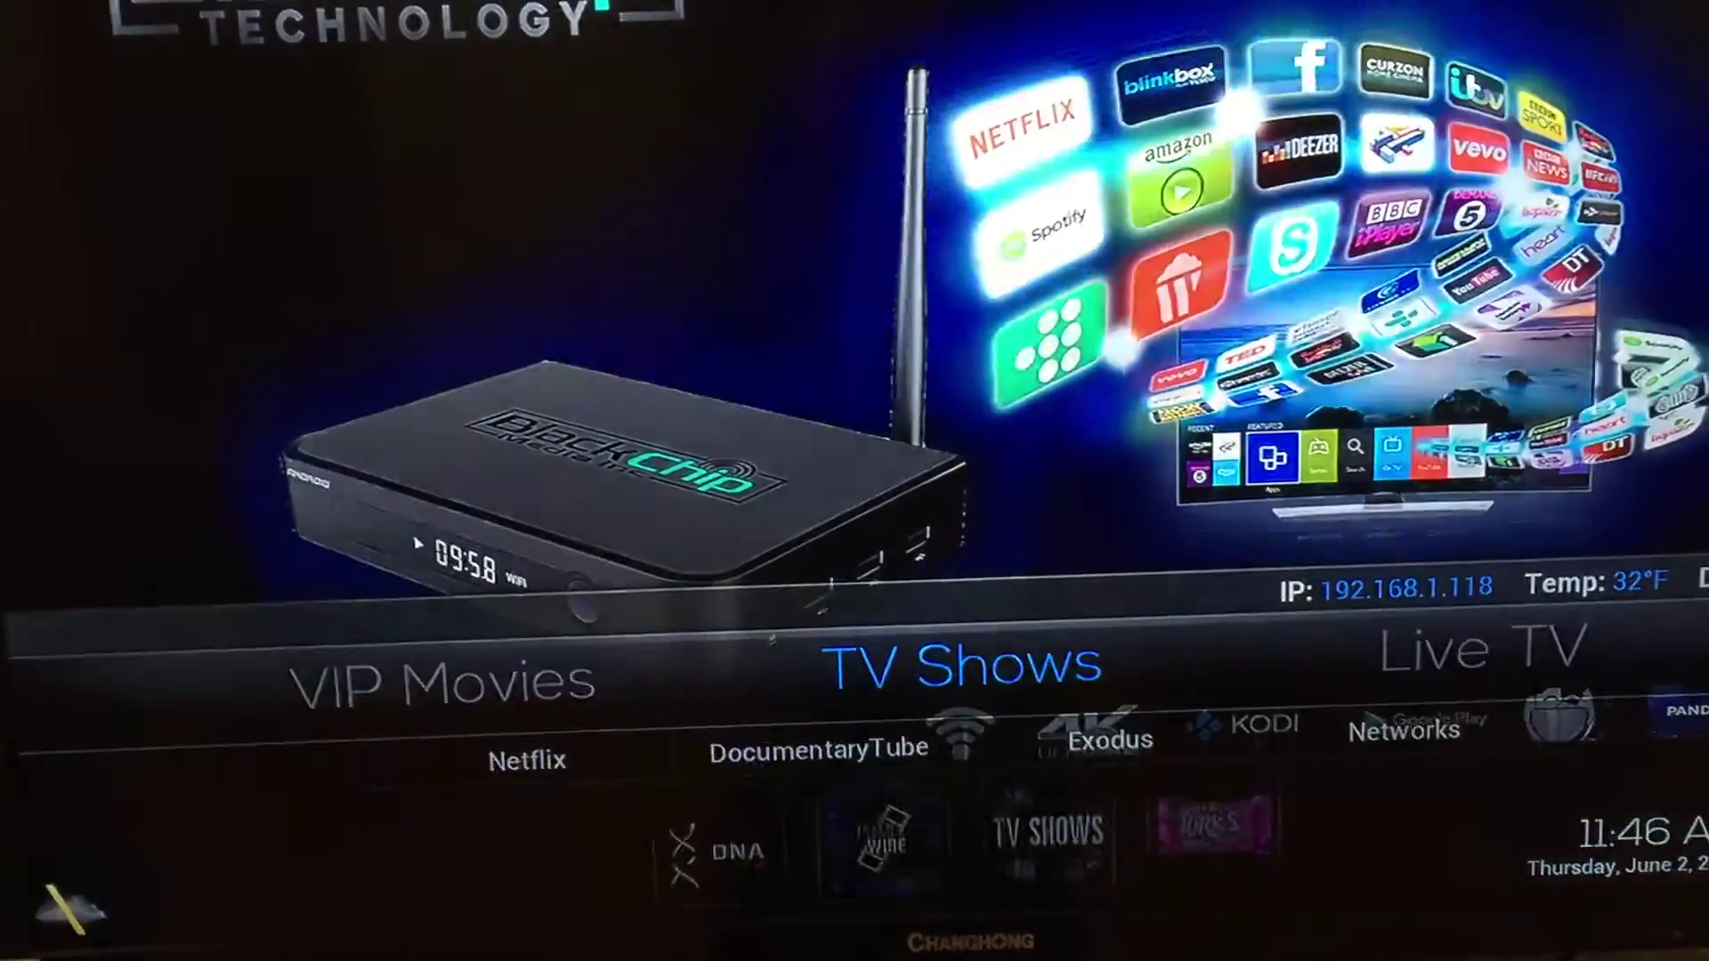
{"action": "key", "text": "Return"}
{"action": "key", "text": "BackSpace"}
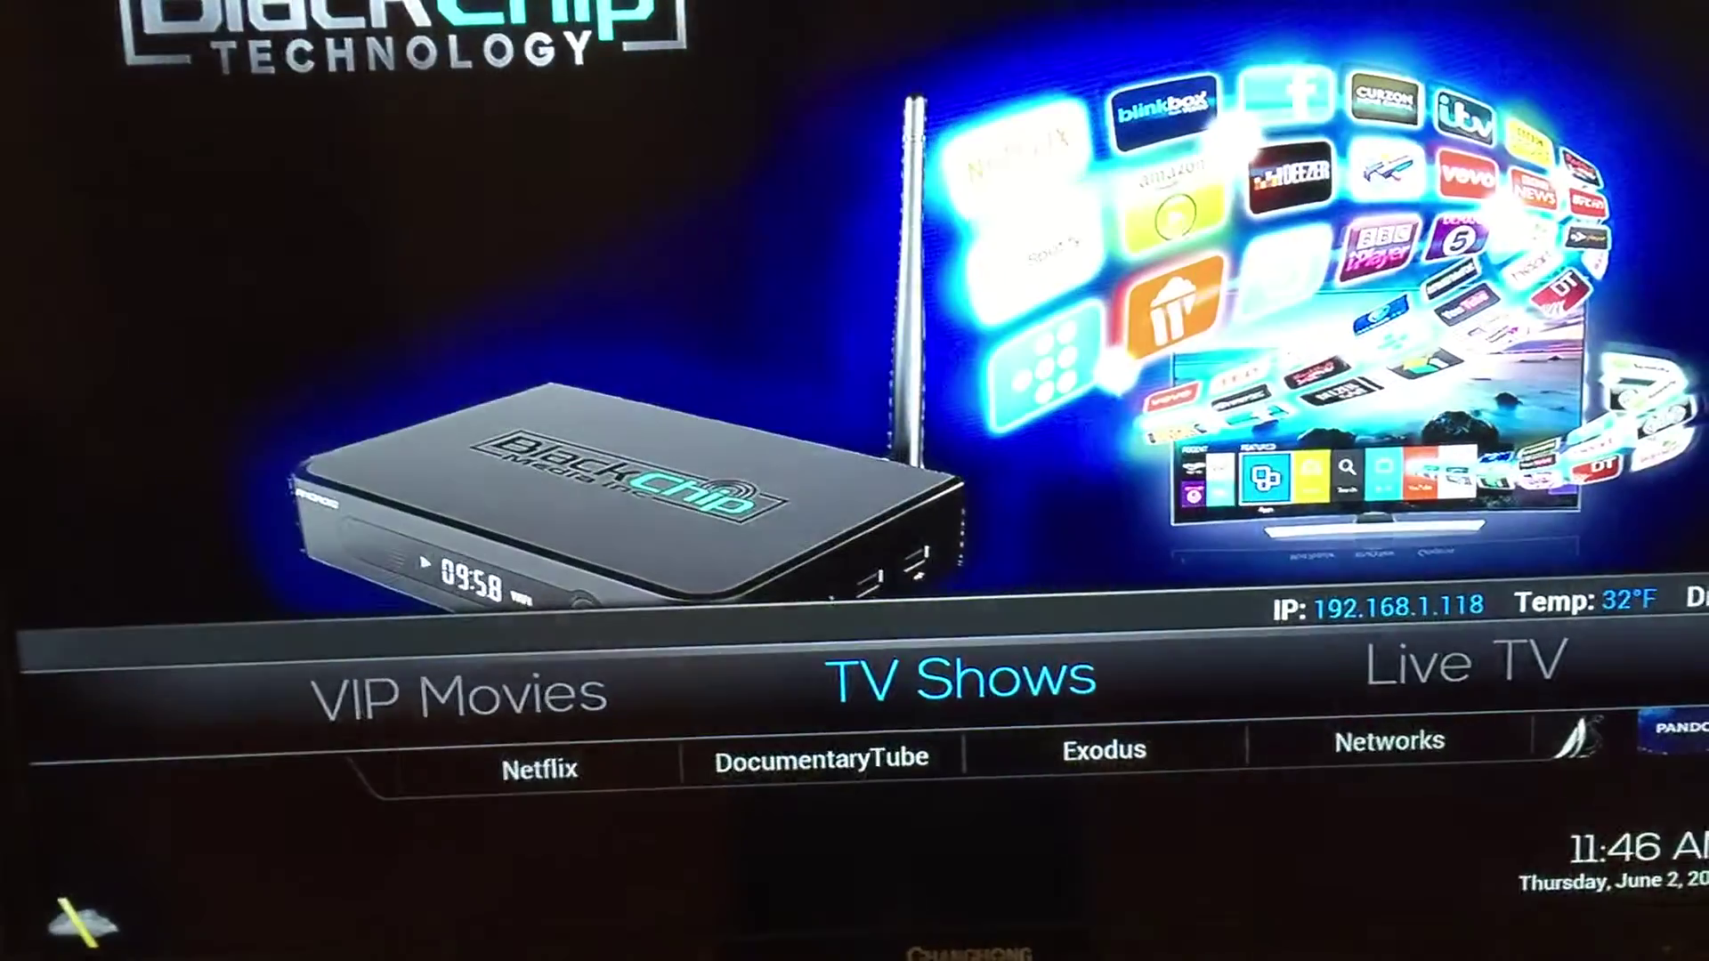
{"action": "key", "text": "Left"}
{"action": "key", "text": "Return"}
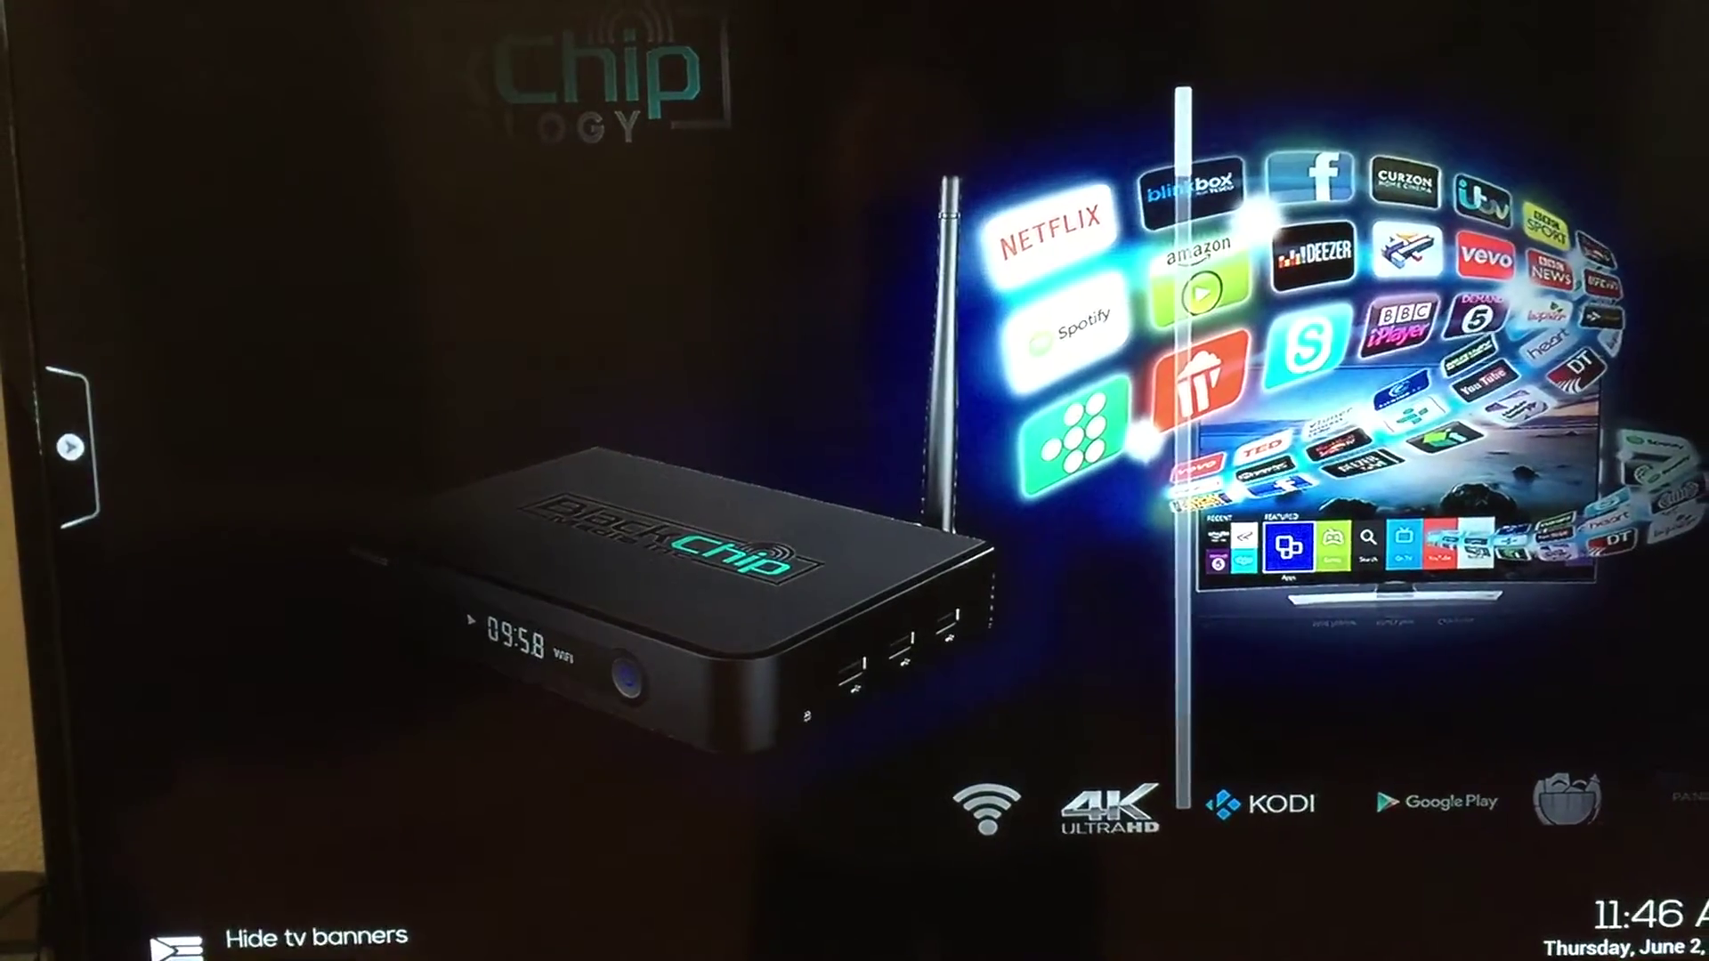
{"action": "key", "text": "BackSpace"}
{"action": "key", "text": "Left"}
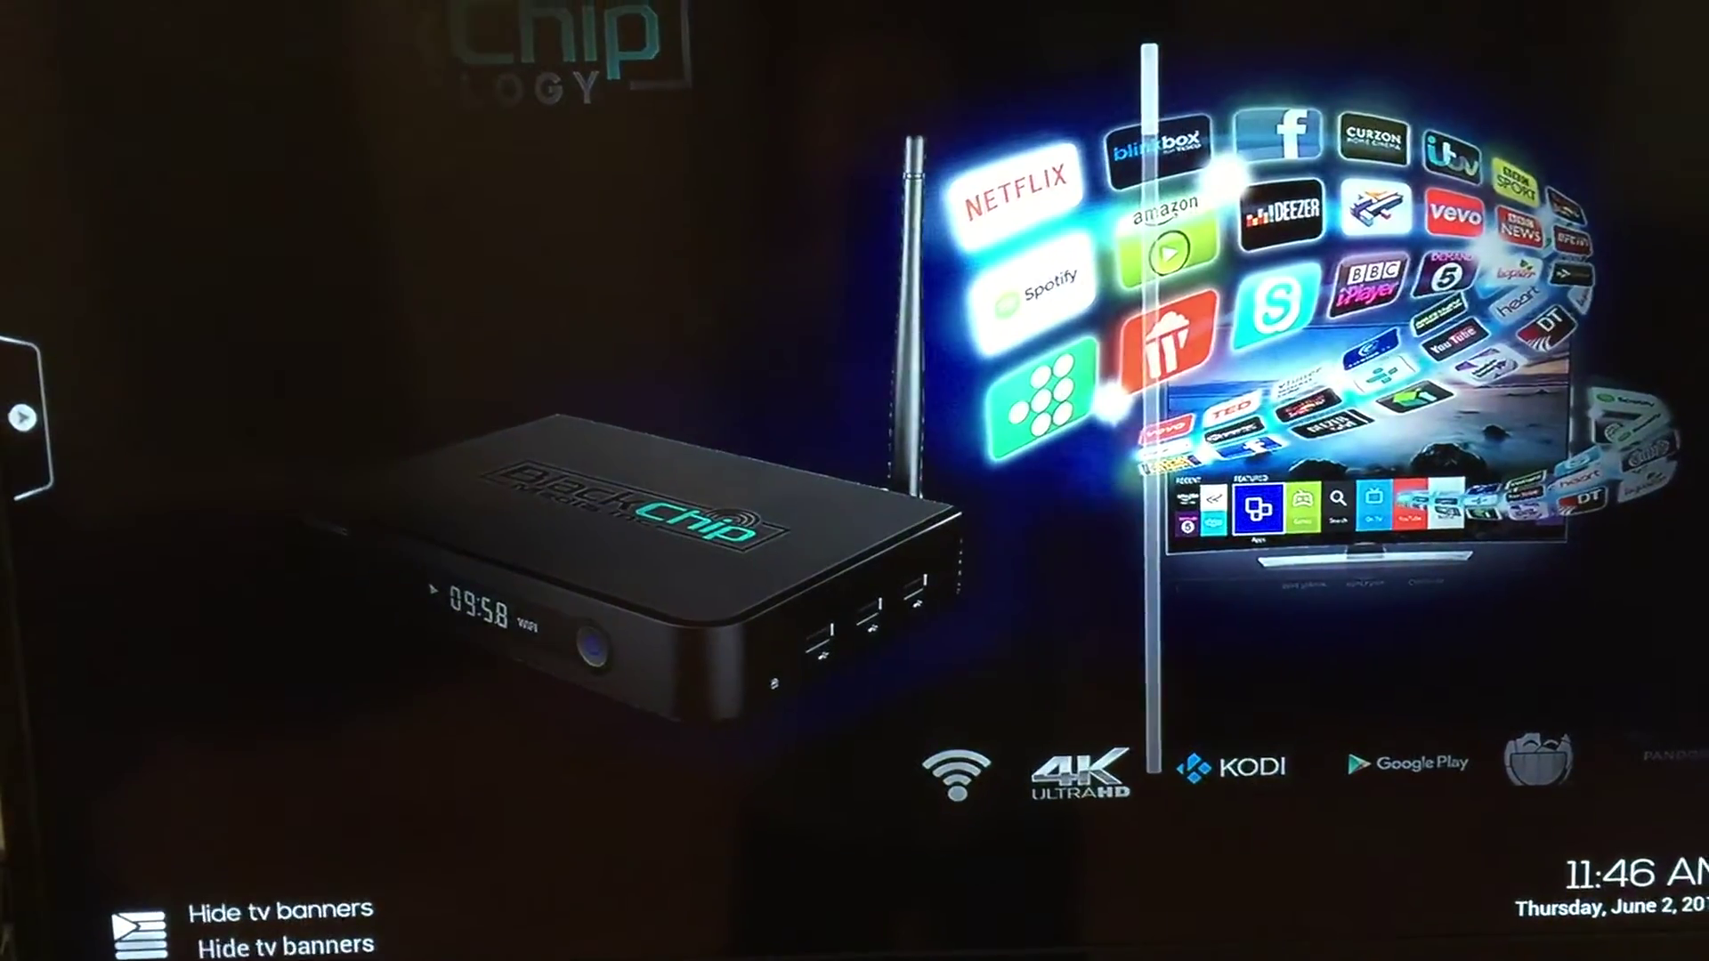
{"action": "key", "text": "BackSpace"}
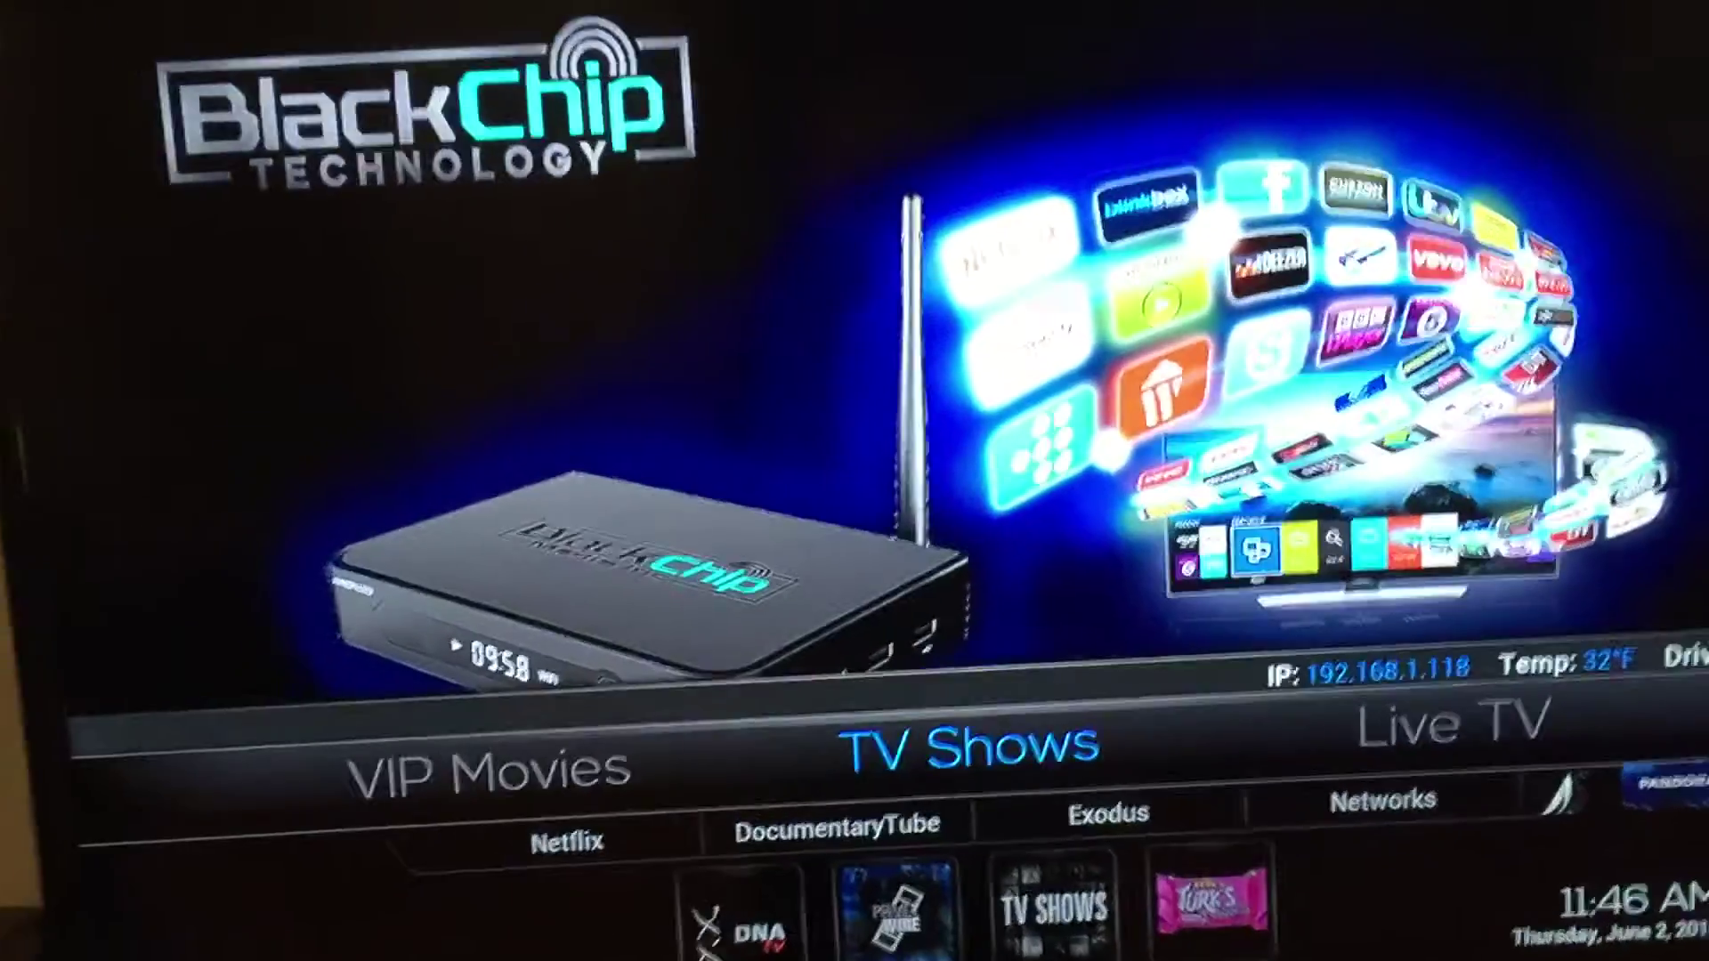